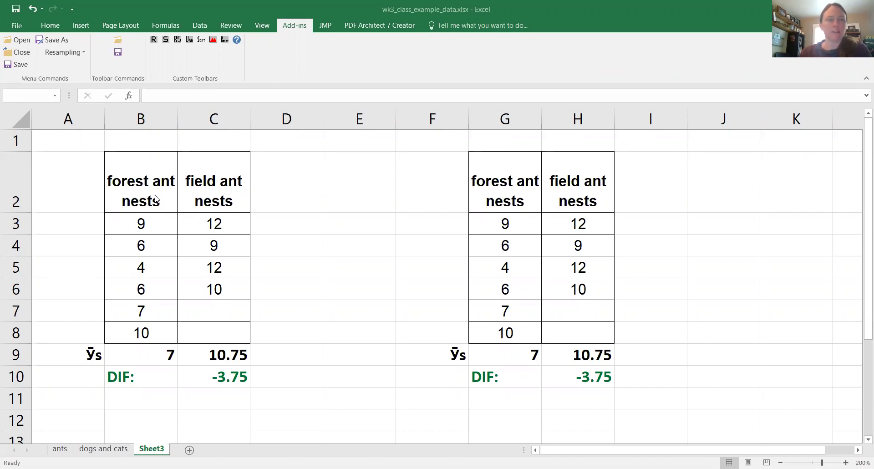
# Shuffle the ant nest counts in B3:C8 with a normal Matrix Shuffle, outputting to the second table starting at cell G3
pyautogui.moveTo(156, 198); pyautogui.dragTo(197, 341)
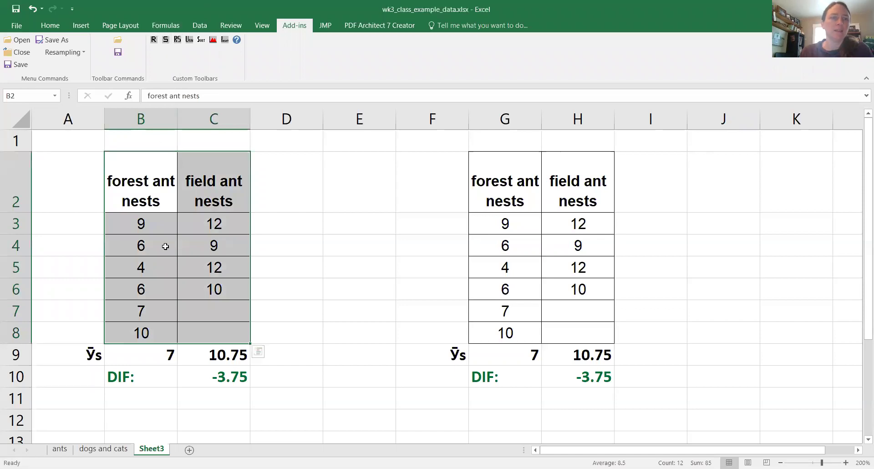
pyautogui.moveTo(146, 225); pyautogui.dragTo(213, 334)
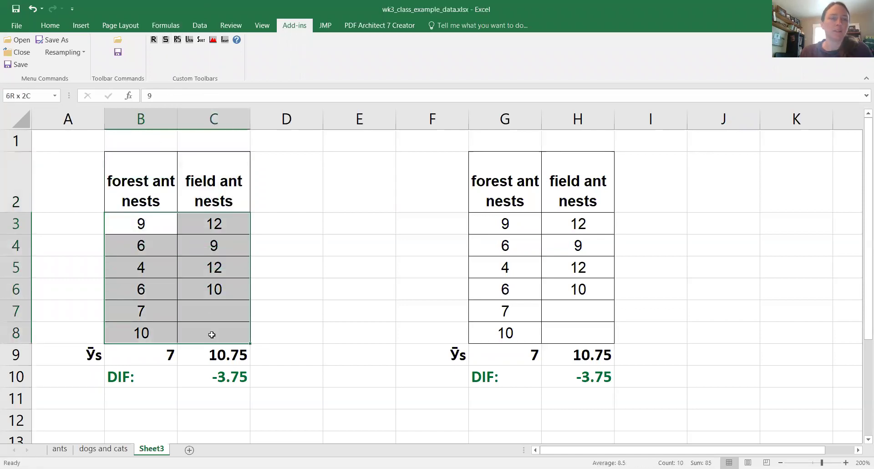
pyautogui.click(166, 40)
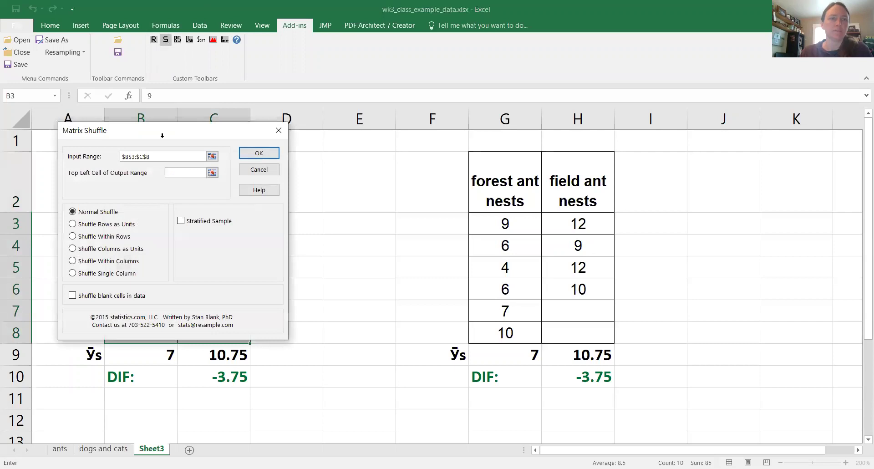
pyautogui.click(499, 226)
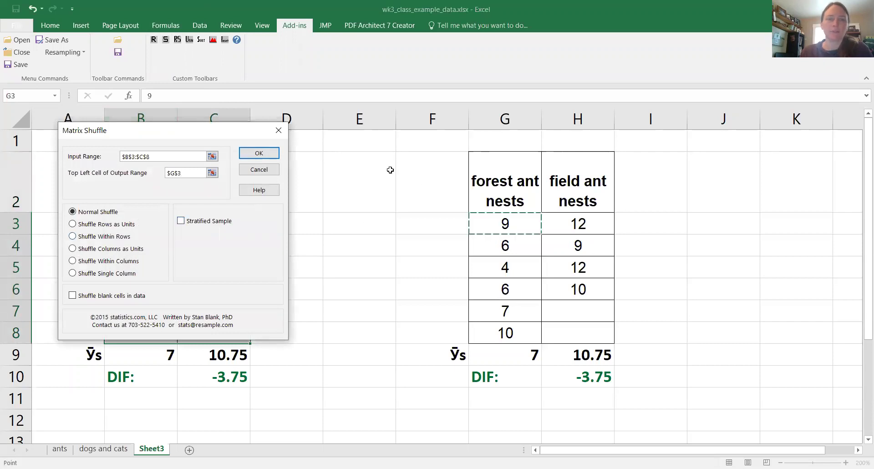
pyautogui.click(259, 154)
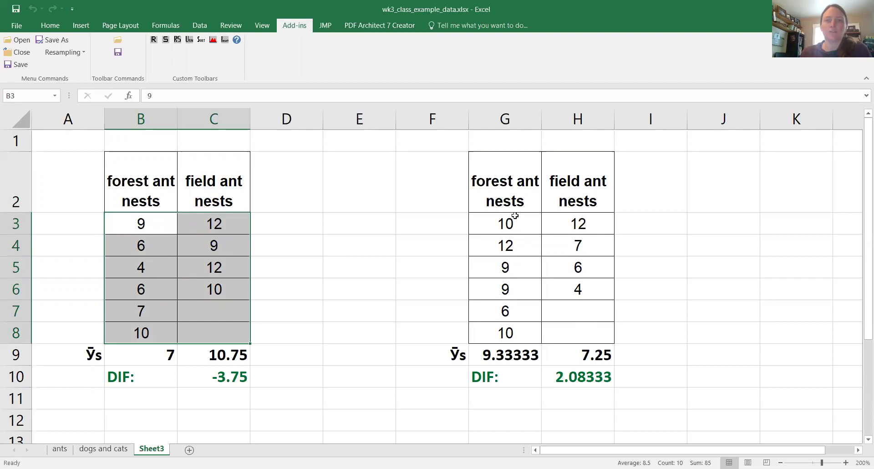
# Label the second table "SHUFFLED DATA:" in cell G1
pyautogui.click(502, 140)
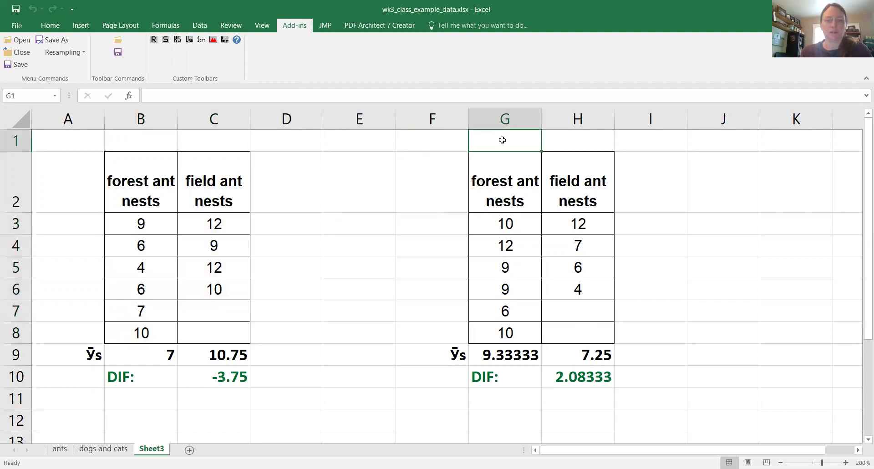
pyautogui.write('SHUFFLE')
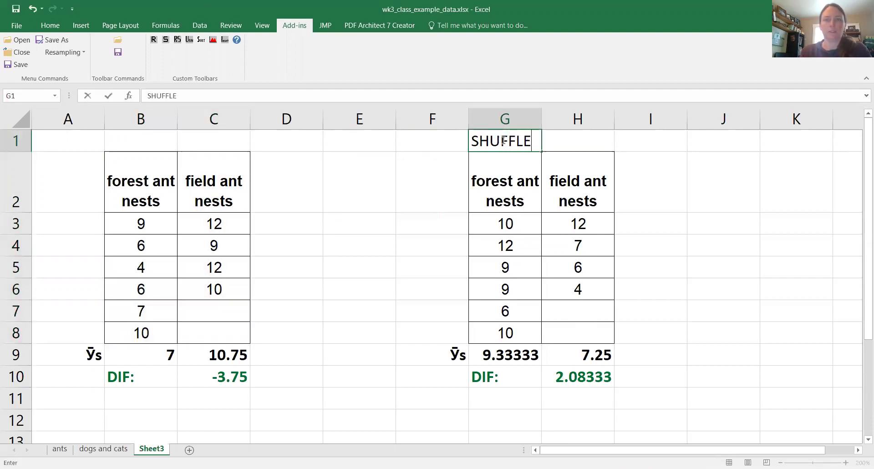
pyautogui.write('D DATA')
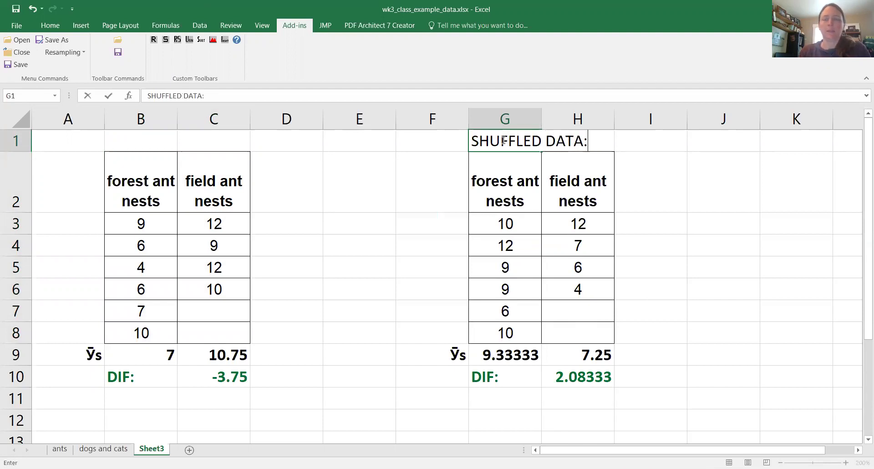
pyautogui.write(':')
pyautogui.click(628, 272)
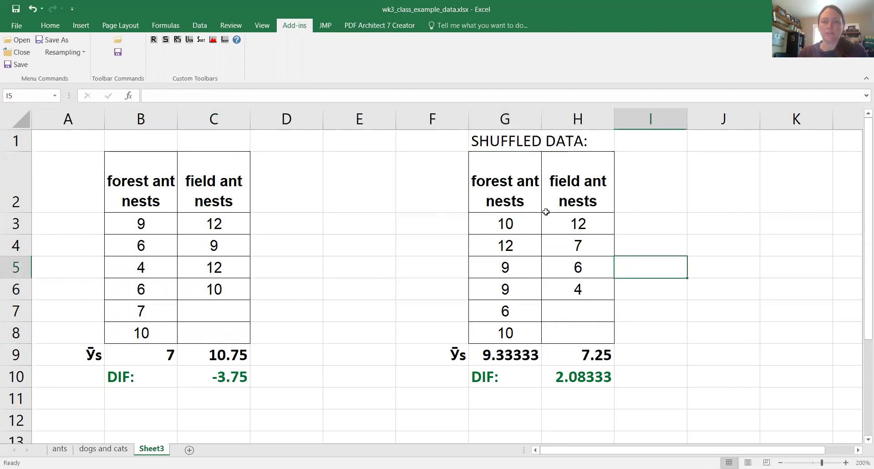
# Inspect the formulas for the two group means and their difference below the shuffled table
pyautogui.click(509, 356)
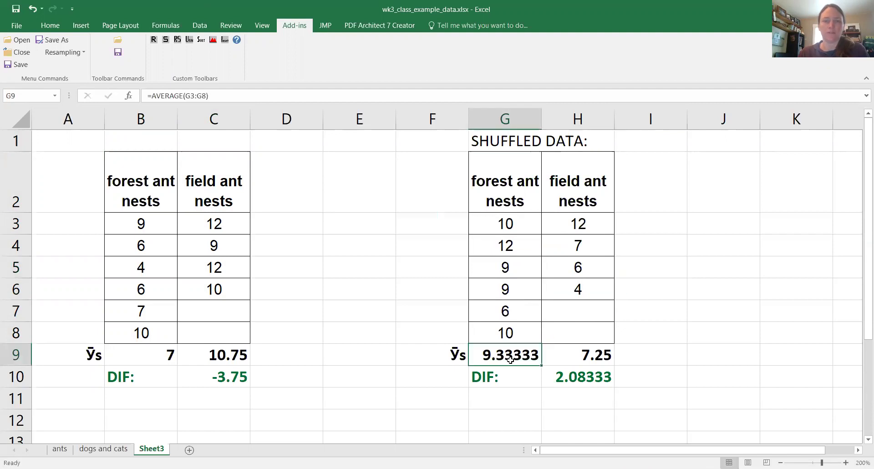
pyautogui.click(596, 357)
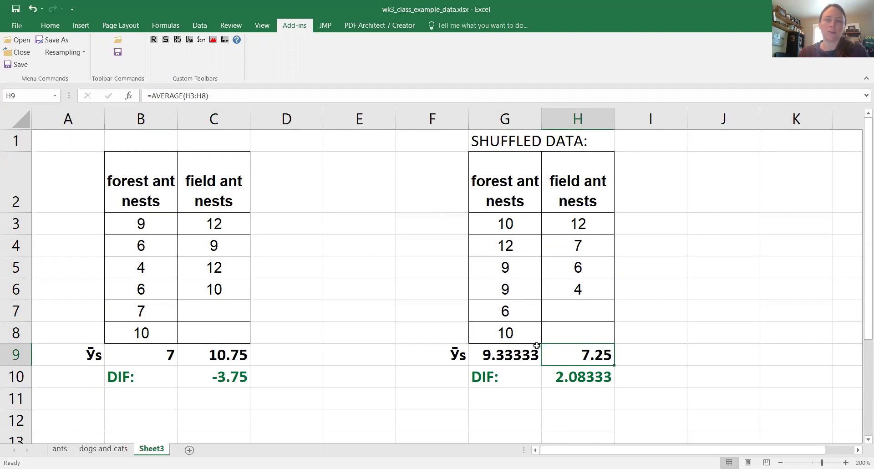
pyautogui.click(579, 379)
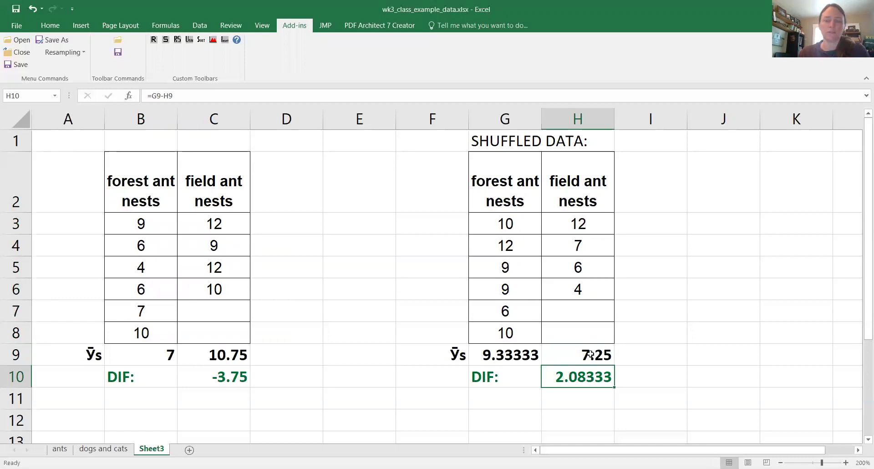
pyautogui.click(588, 396)
# Run Repeat and Score on the shuffled difference in H10 for 10000 trials and open the Results sheet
pyautogui.click(581, 374)
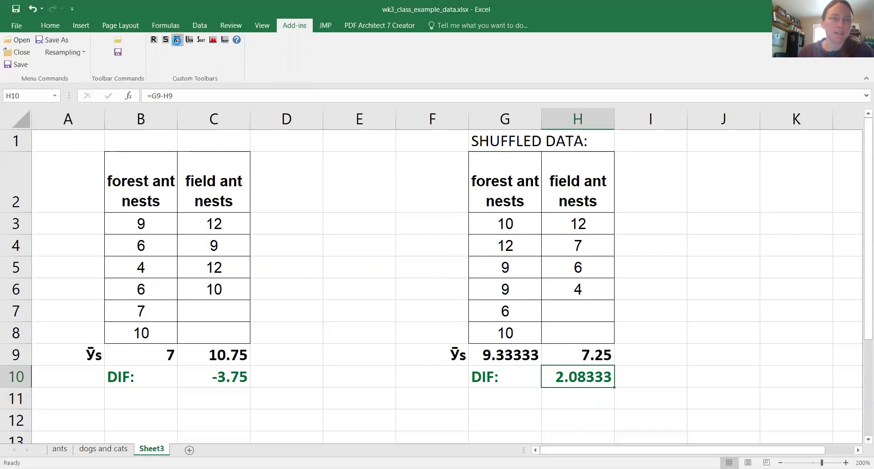
pyautogui.click(177, 40)
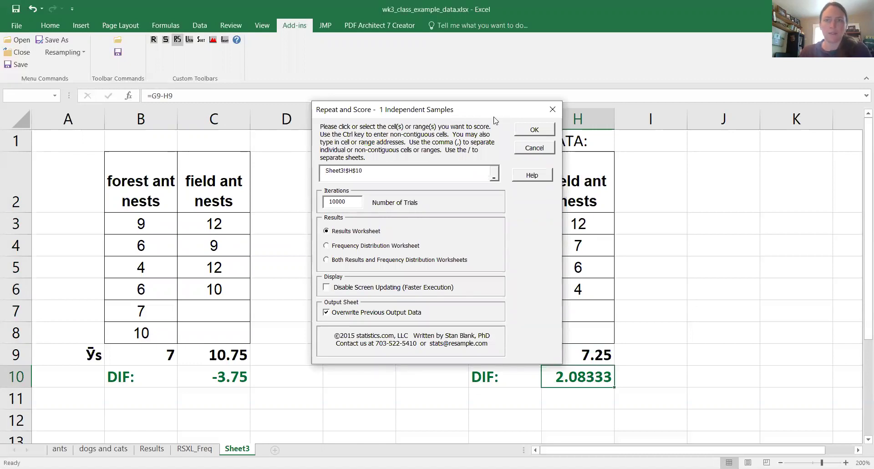
pyautogui.click(536, 131)
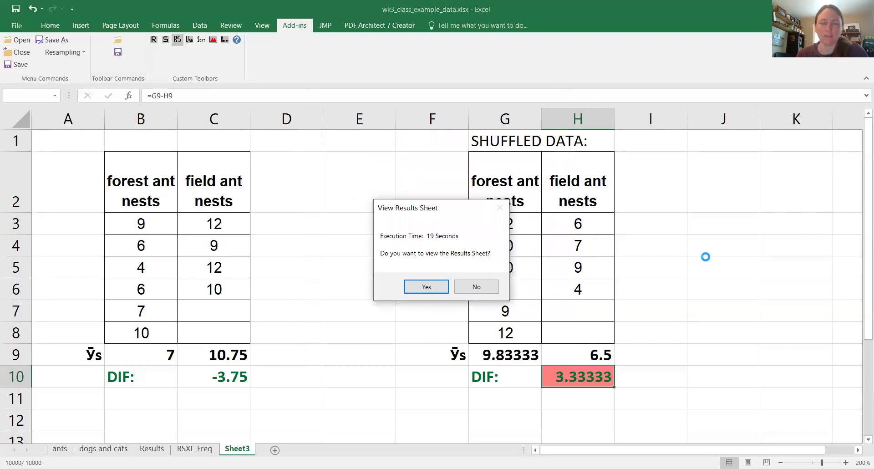
pyautogui.click(428, 286)
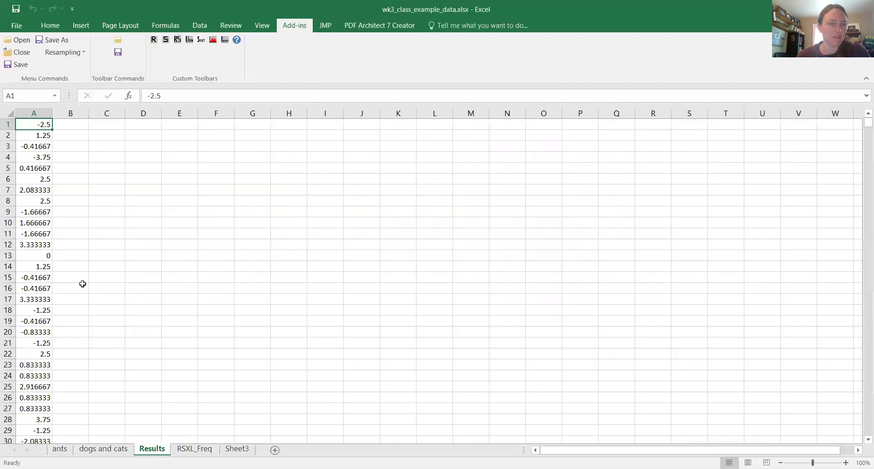
# Draw an auto-binned histogram of the column A results, with its frequency table starting at cell D1
pyautogui.click(37, 114)
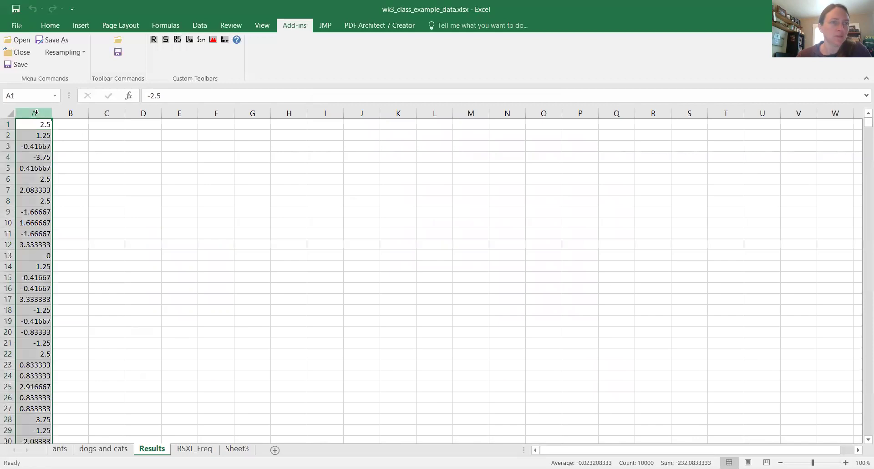
pyautogui.click(212, 40)
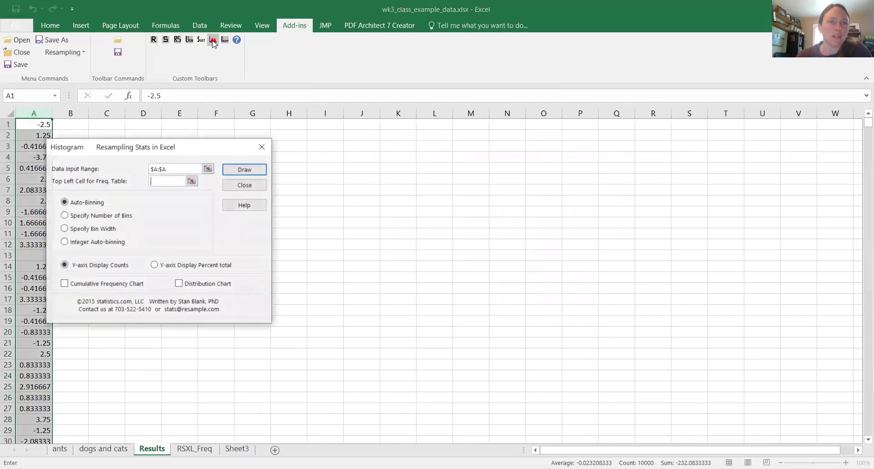
pyautogui.click(142, 126)
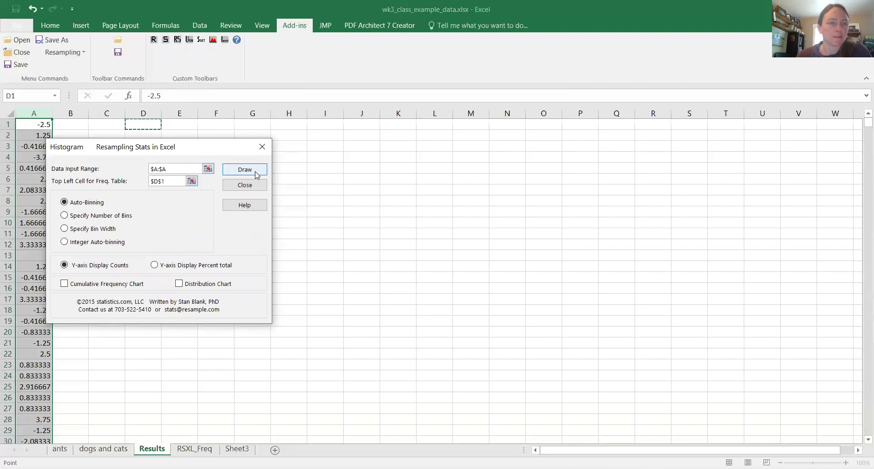
pyautogui.click(256, 173)
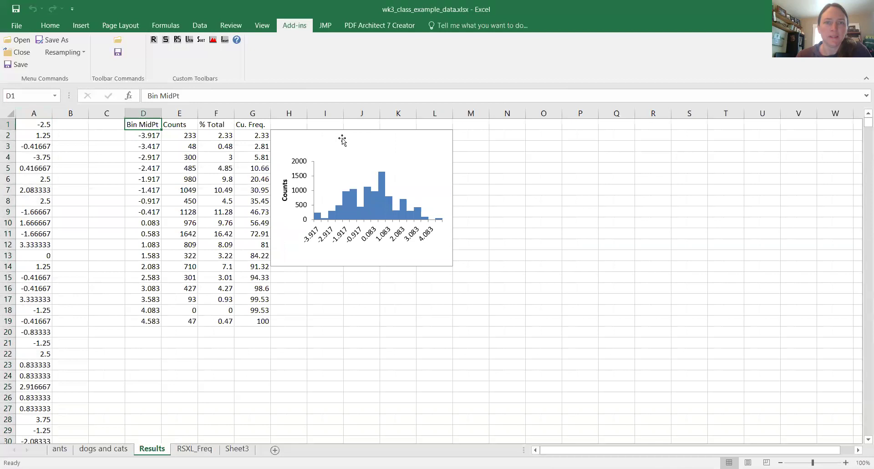
# Move the histogram clear of the frequency table and enlarge it to extend to about column S and row 26
pyautogui.moveTo(339, 135); pyautogui.dragTo(403, 145)
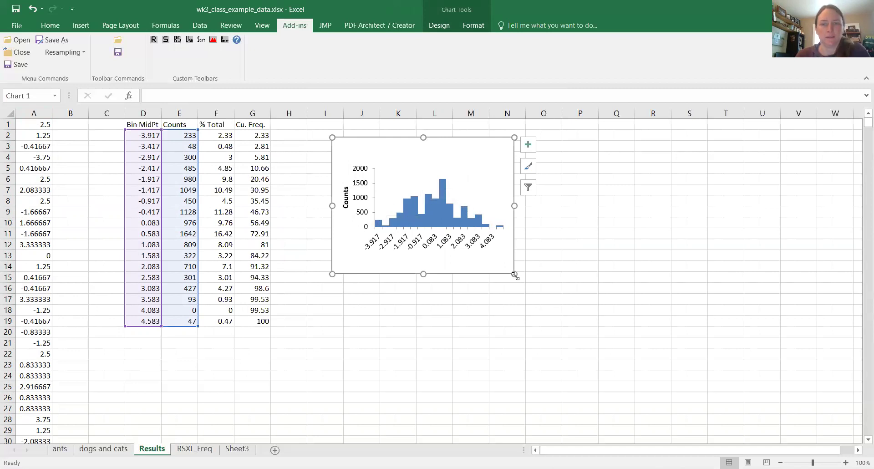
pyautogui.moveTo(514, 274); pyautogui.dragTo(644, 365)
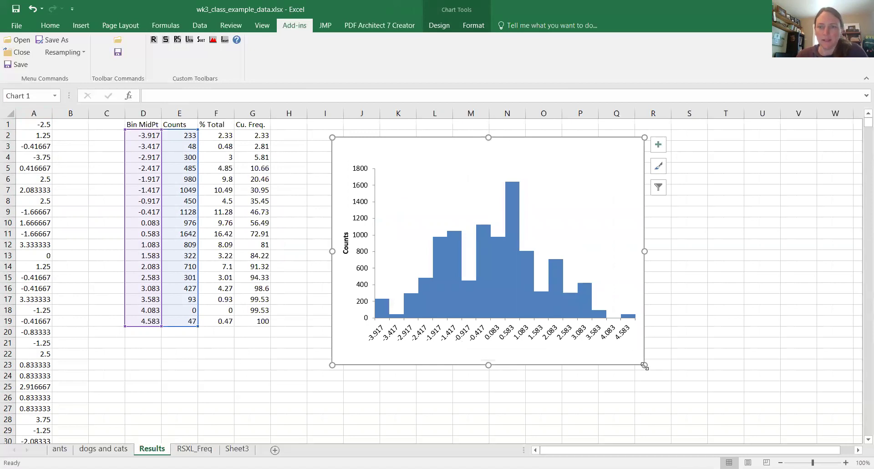
pyautogui.moveTo(644, 365); pyautogui.dragTo(703, 404)
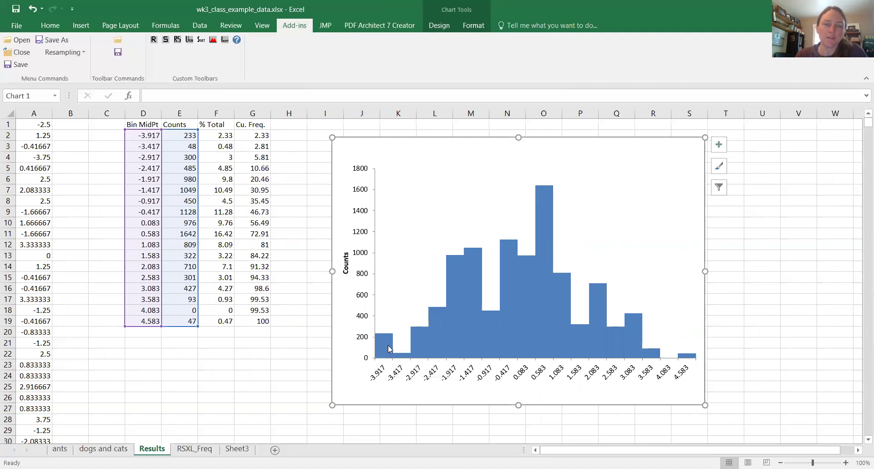
pyautogui.moveTo(382, 351)
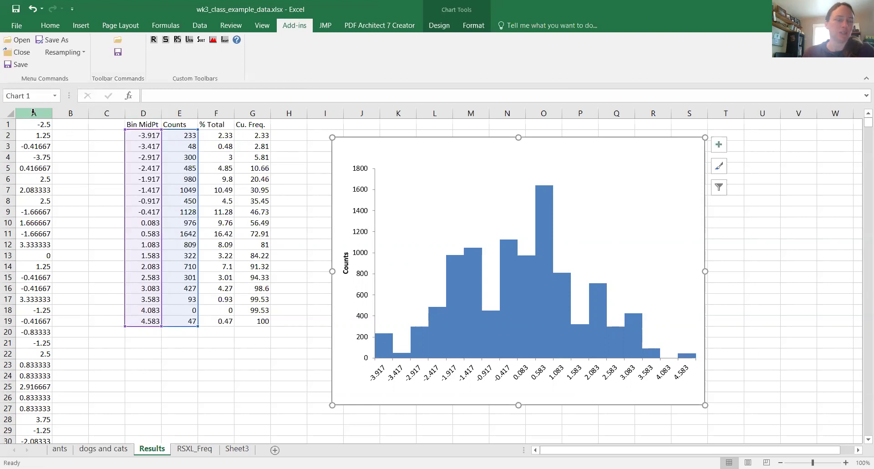
# Sort the resampled differences in column A by value from smallest to largest
pyautogui.click(33, 113)
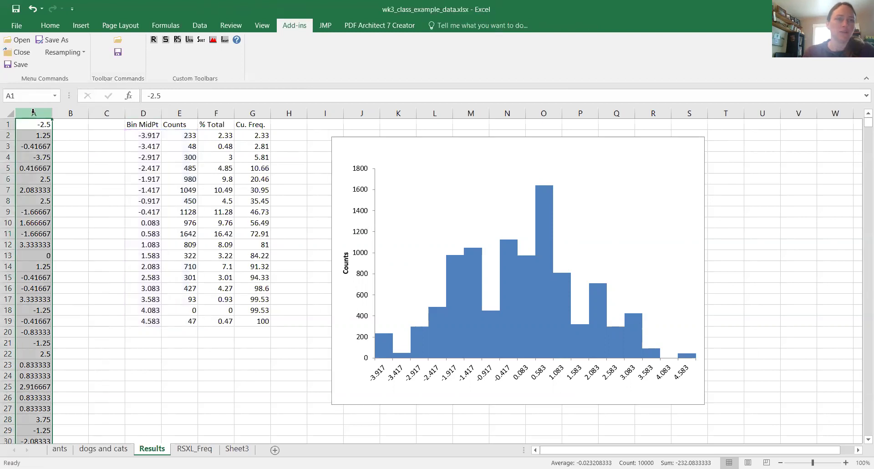
pyautogui.click(199, 25)
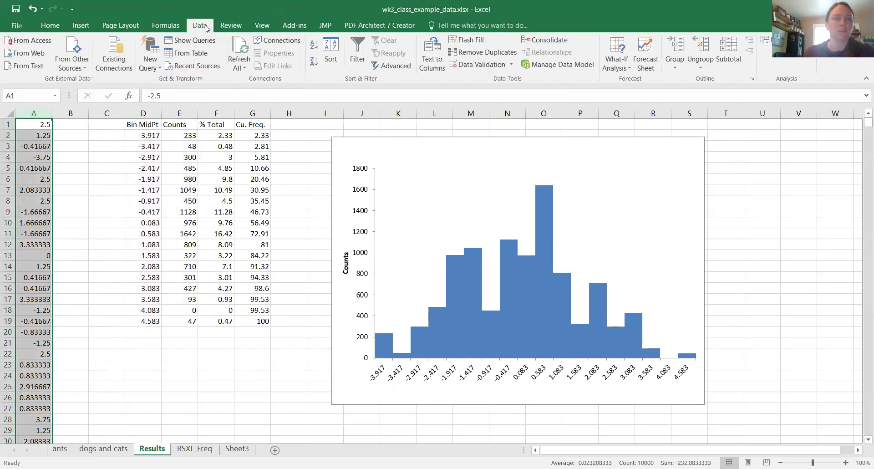
pyautogui.click(332, 58)
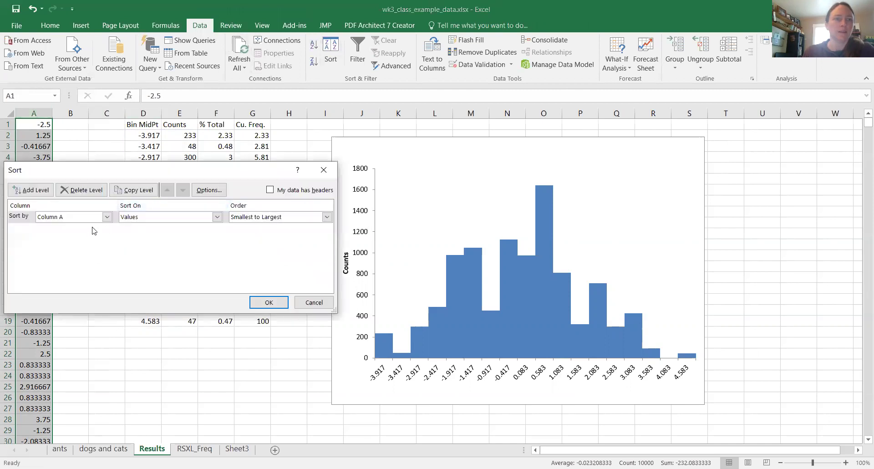
pyautogui.click(281, 305)
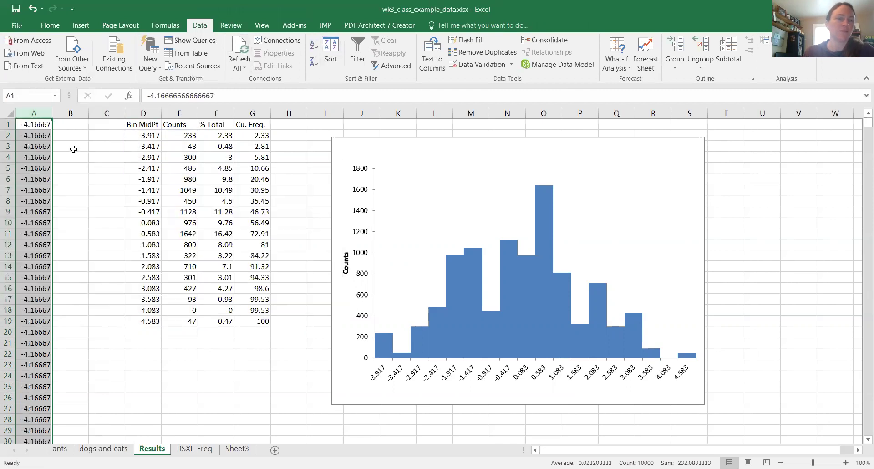
pyautogui.click(69, 135)
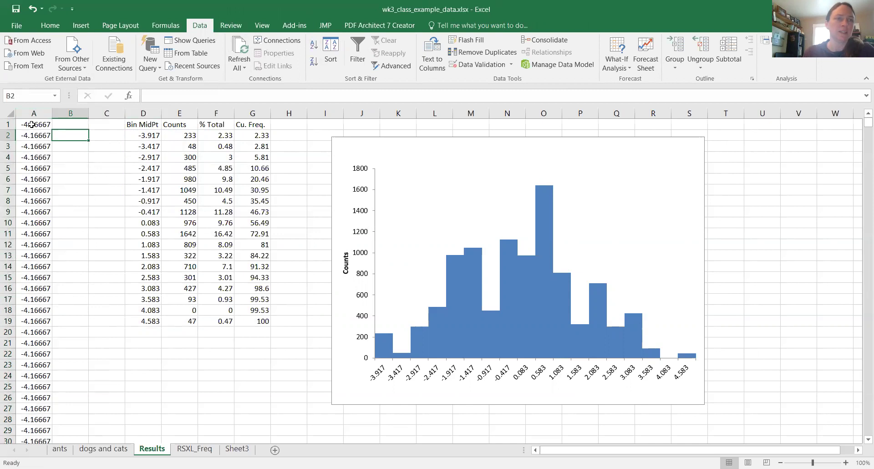
pyautogui.click(67, 146)
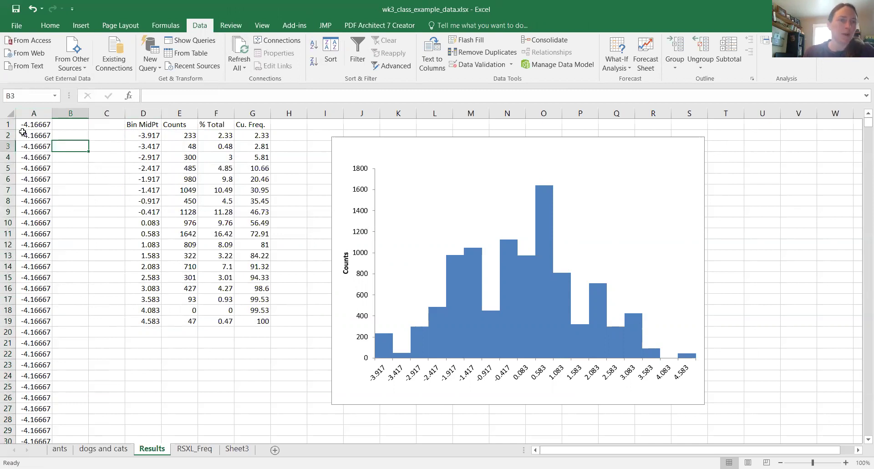
# Locate the last -3.75 in the sorted column A and record the count 233 in cell C218
pyautogui.moveTo(26, 124); pyautogui.dragTo(46, 450)
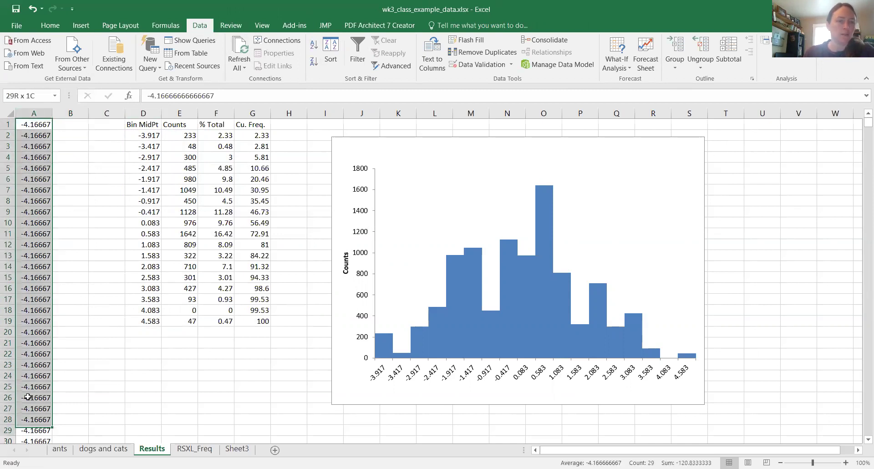
pyautogui.moveTo(28, 397); pyautogui.dragTo(27, 397)
pyautogui.click(100, 231)
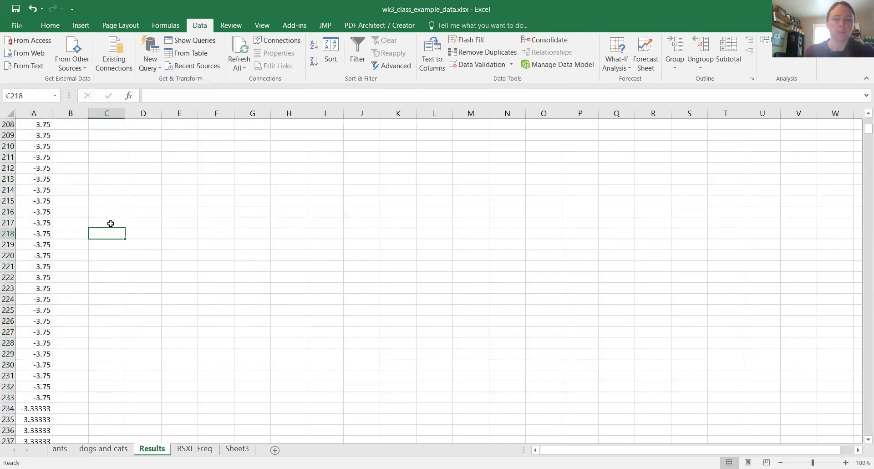
pyautogui.write('2')
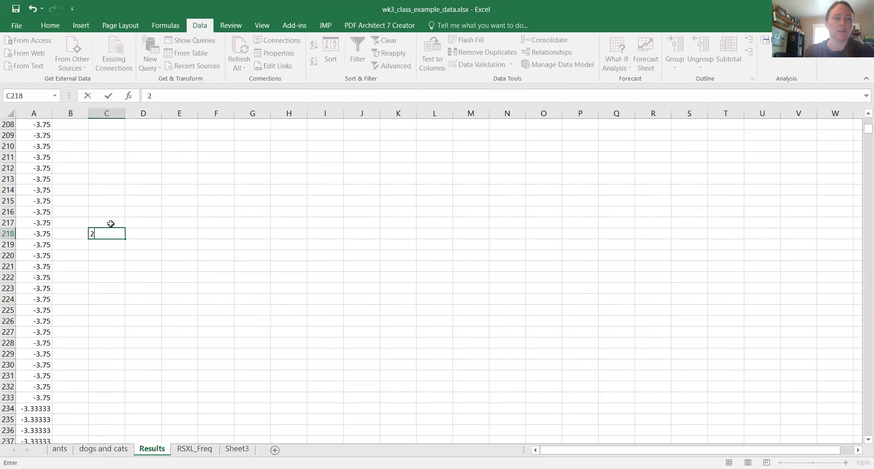
pyautogui.write('2')
pyautogui.press('BackSpace')
pyautogui.write('33')
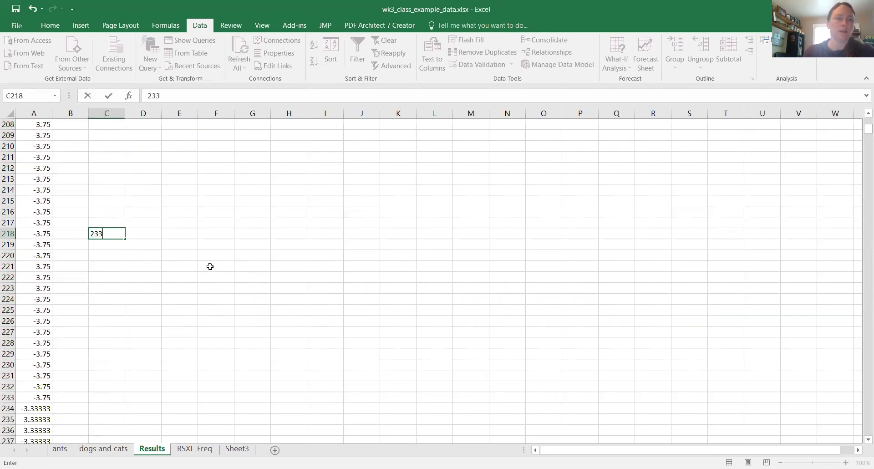
pyautogui.hotkey('ctrl', 'Return')
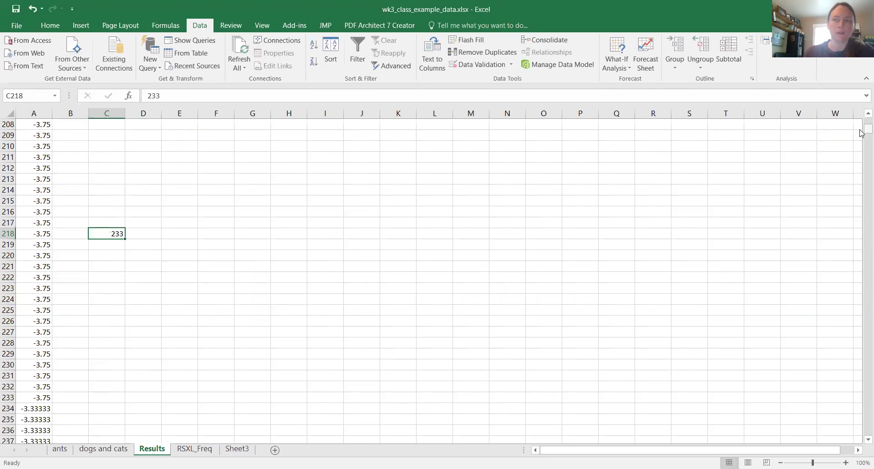
# Select the values of 3.75 and above at the end of sorted column A to count them, and enter =233+140 in cell C20
pyautogui.moveTo(867, 129); pyautogui.dragTo(867, 430)
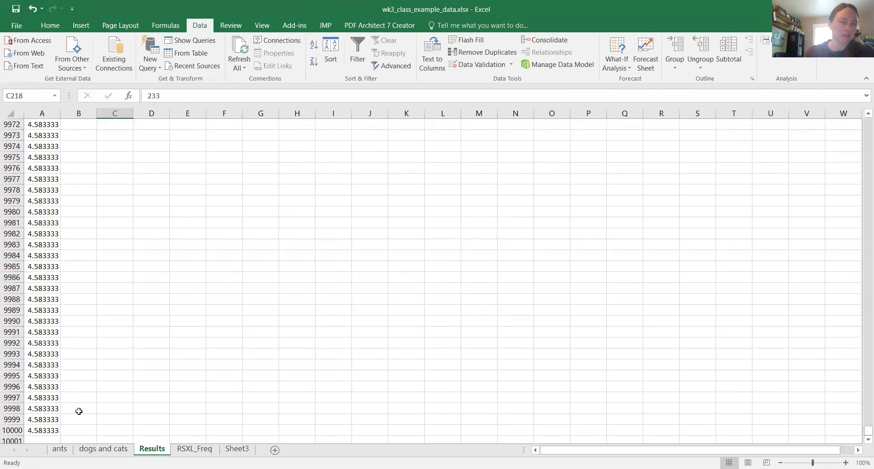
pyautogui.moveTo(39, 431); pyautogui.dragTo(36, 196)
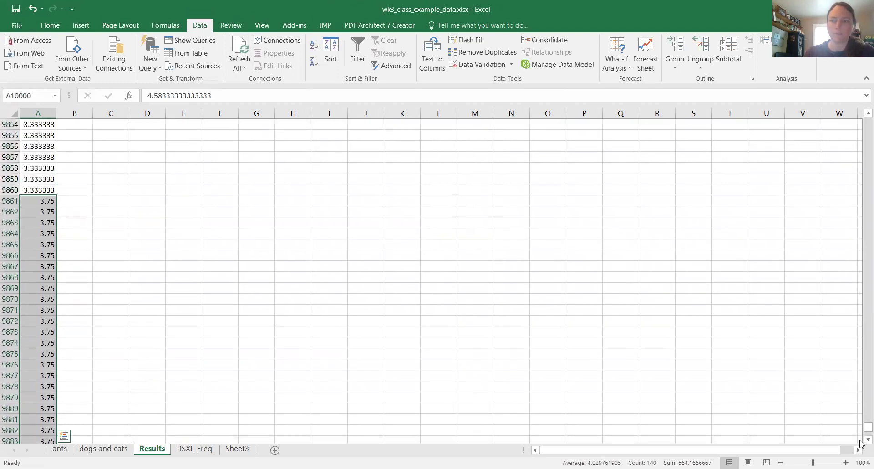
pyautogui.moveTo(862, 427); pyautogui.dragTo(859, 110)
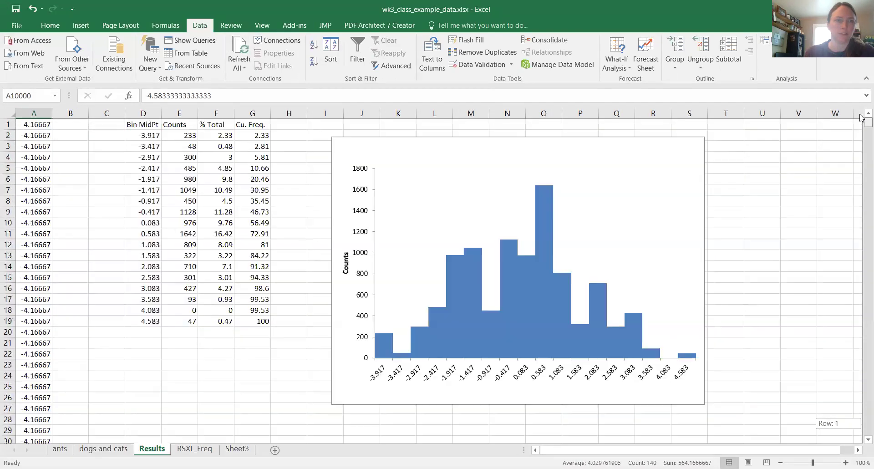
pyautogui.doubleClick(114, 326)
pyautogui.write('=233')
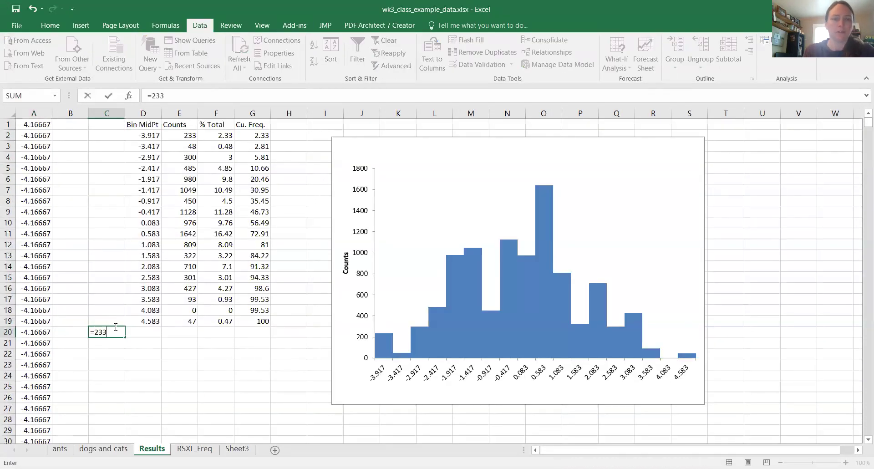
pyautogui.write('+140')
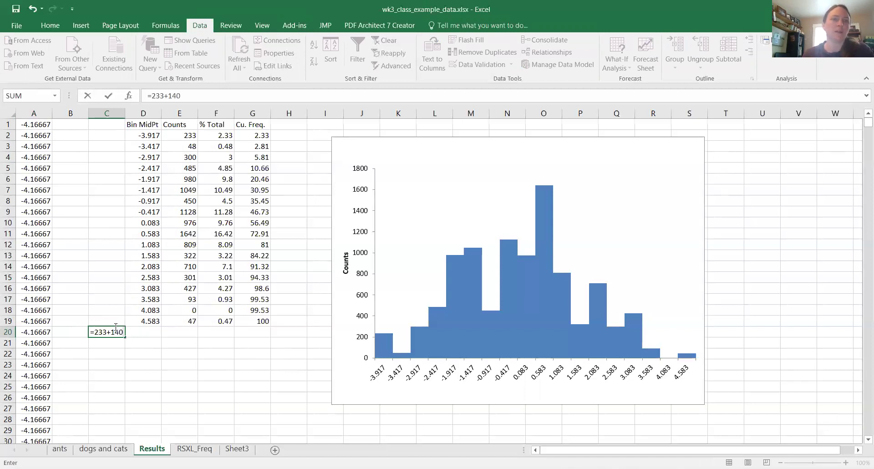
pyautogui.press('Return')
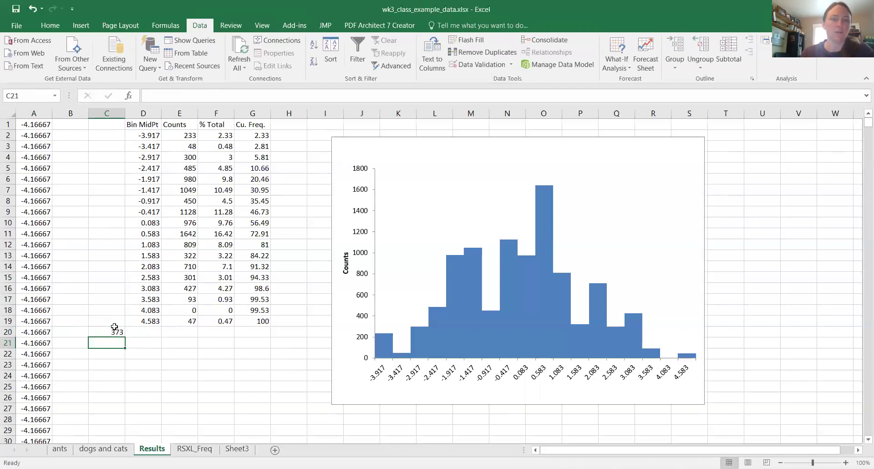
# Calculate the proportion of extreme differences in cell C22 with =373/10000
pyautogui.click(113, 353)
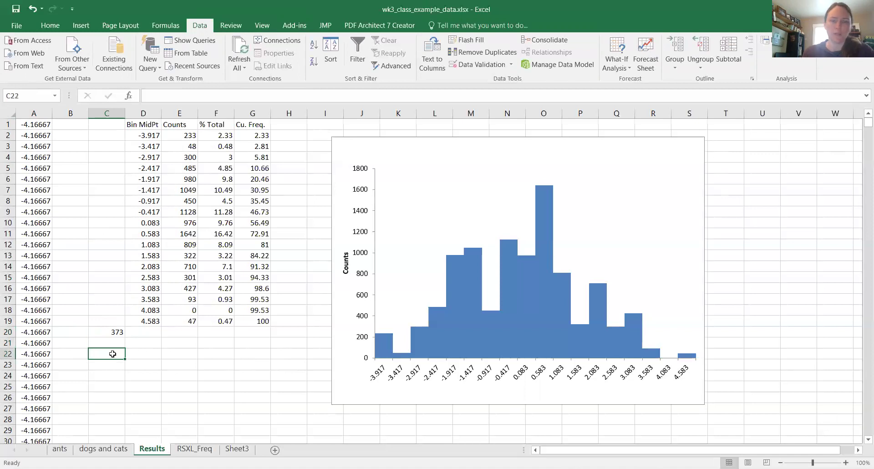
pyautogui.write('=373/10')
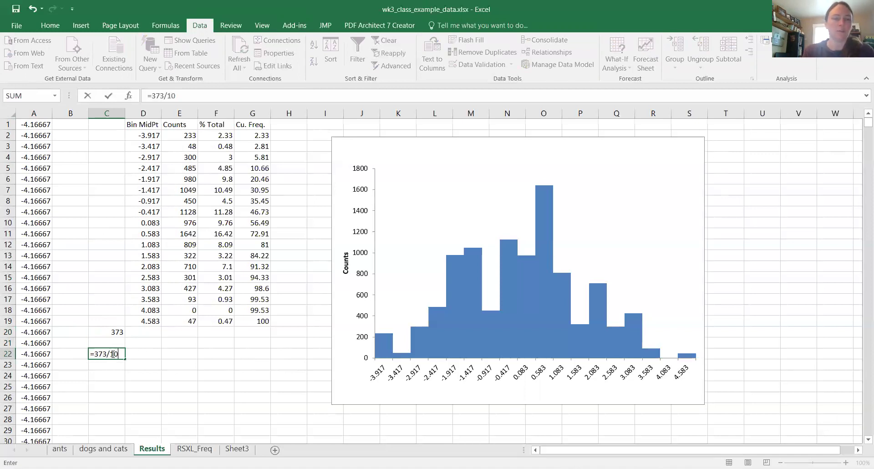
pyautogui.write('000')
pyautogui.press('Return')
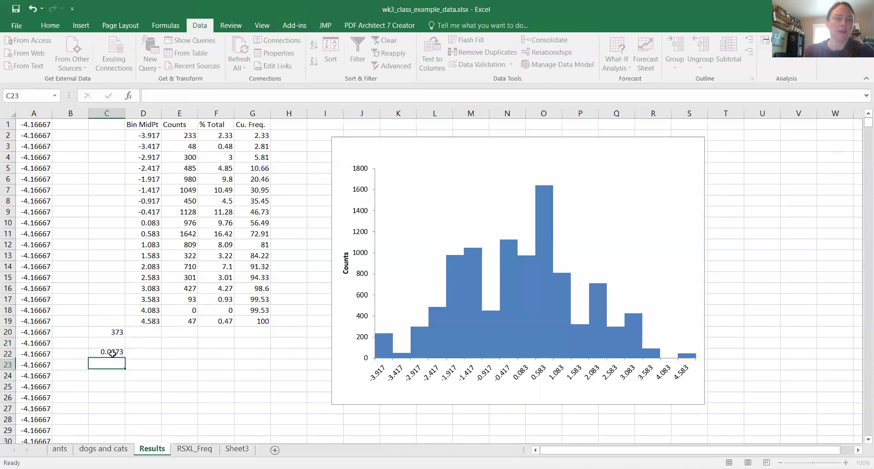
# Label the calculated proportion by entering "p-value!!!" in cell D22
pyautogui.click(152, 365)
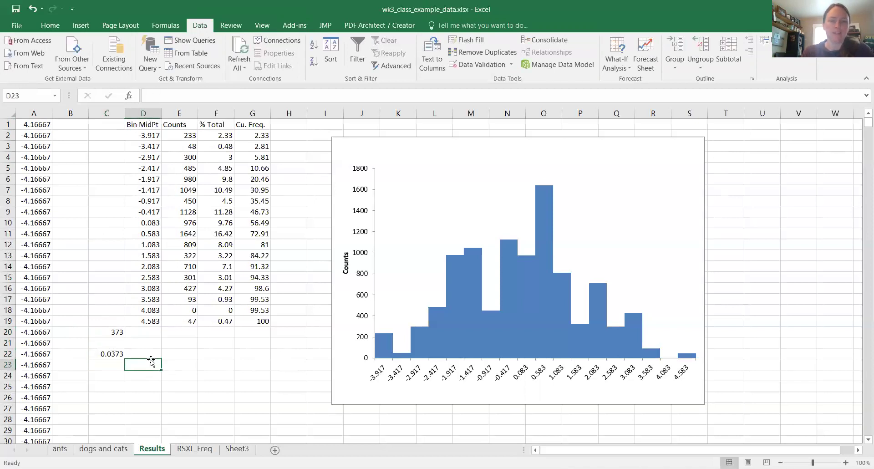
pyautogui.click(151, 356)
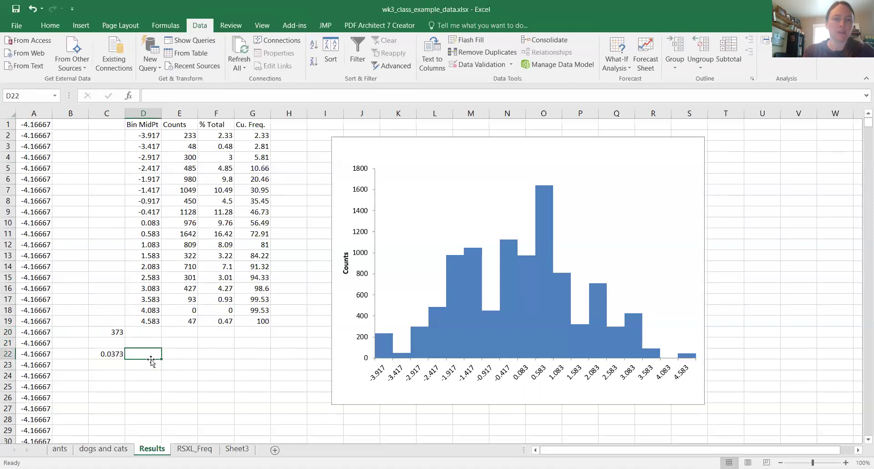
pyautogui.write('p-value!!!')
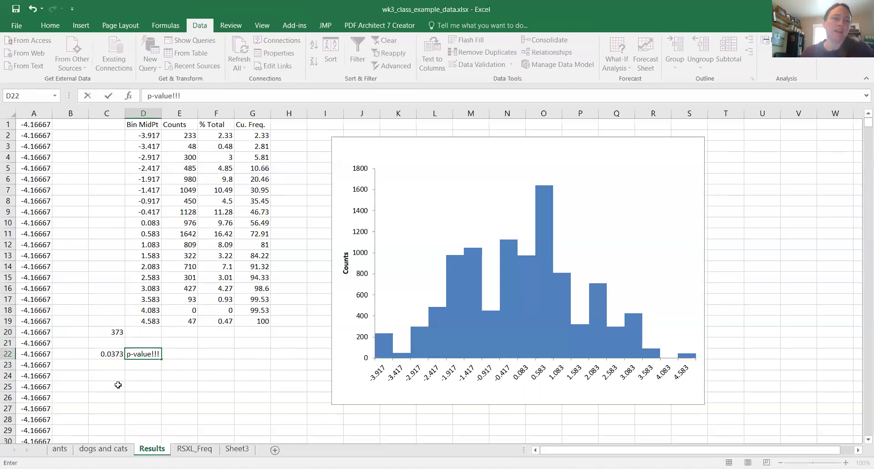
pyautogui.click(127, 397)
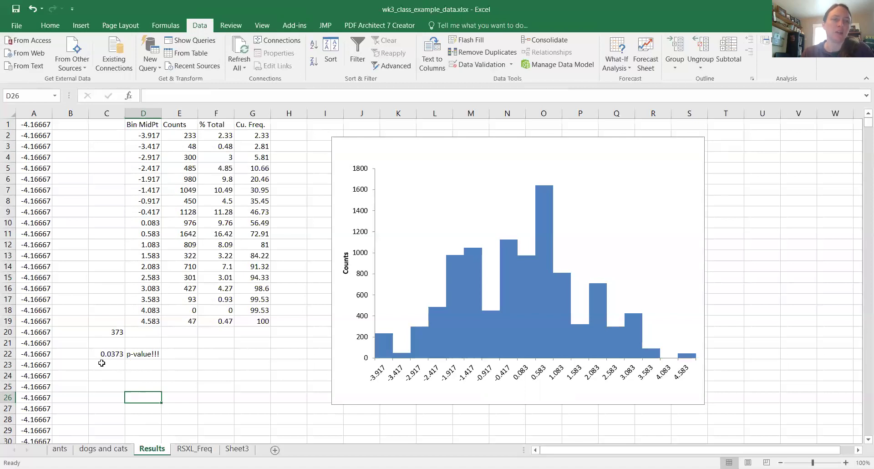
# Enter the decision rule "if p < 0.05, reject the null hypothesis!!!" in cell C24
pyautogui.click(143, 366)
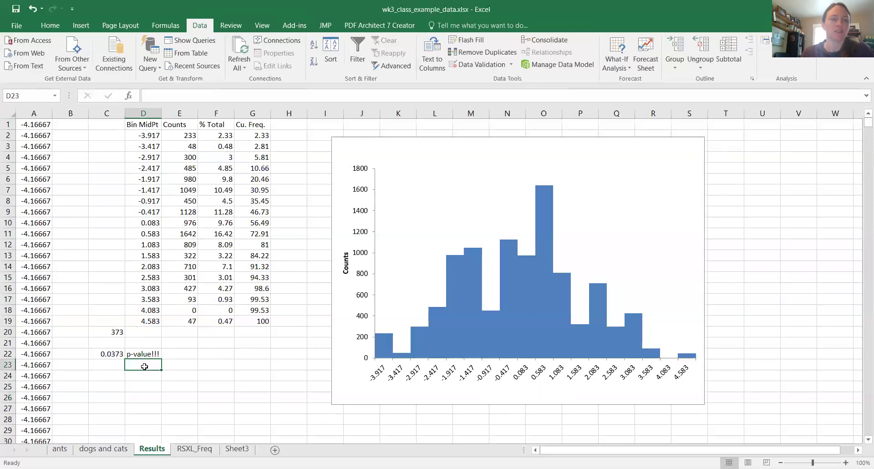
pyautogui.click(112, 379)
pyautogui.write('if')
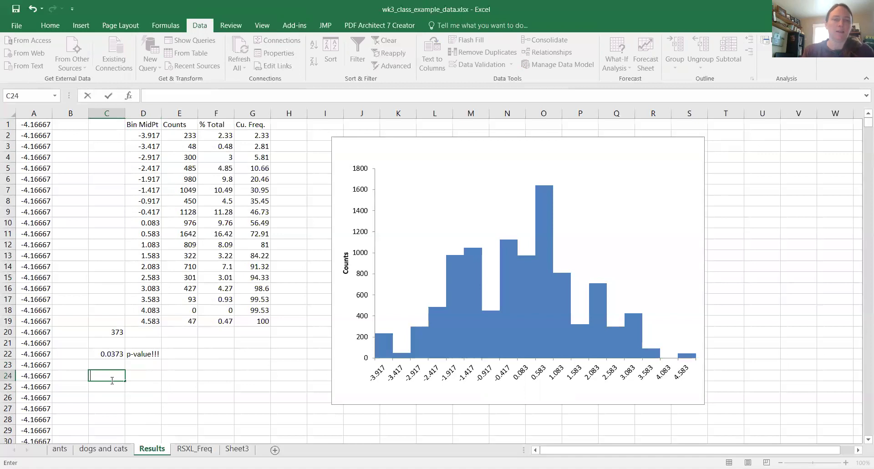
pyautogui.write(' p')
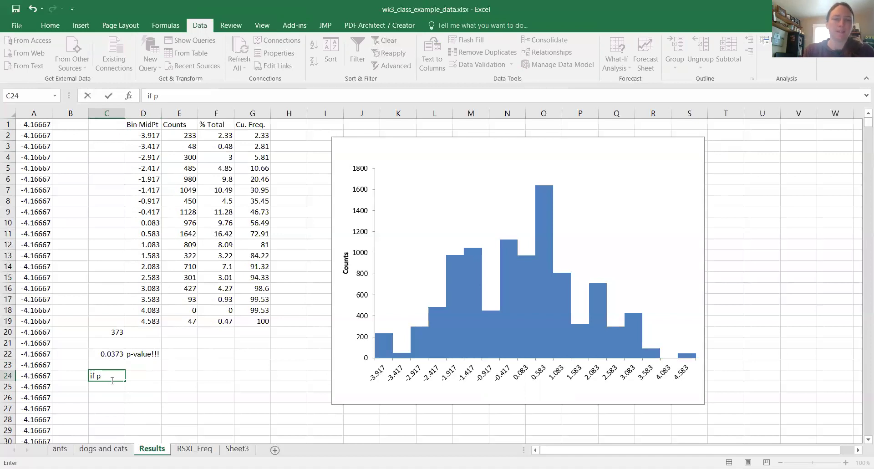
pyautogui.write(' < 0.05')
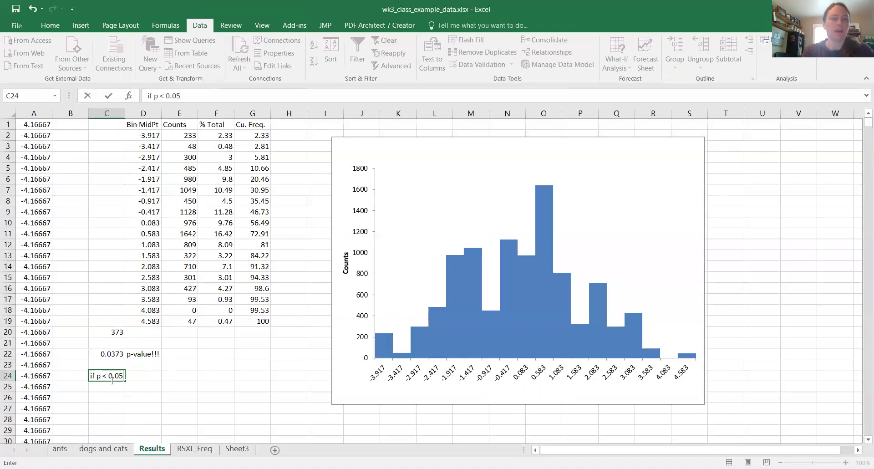
pyautogui.write(', reject the n')
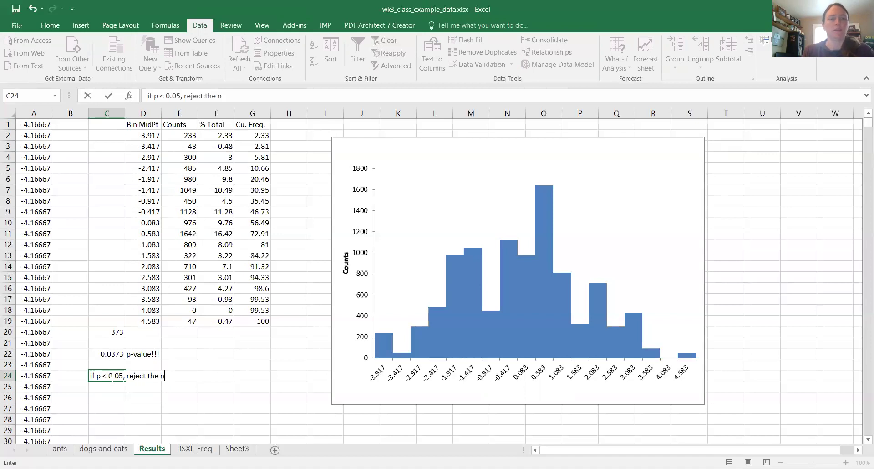
pyautogui.write('ull hypothesis')
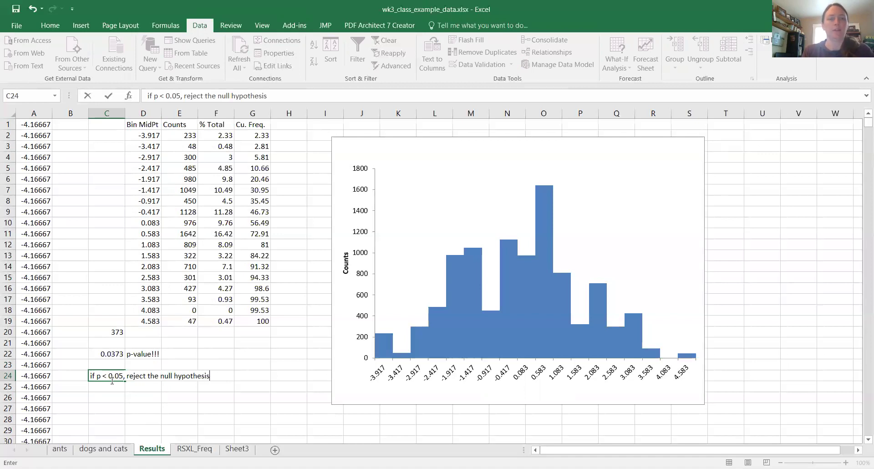
pyautogui.write('!!!')
pyautogui.click(165, 406)
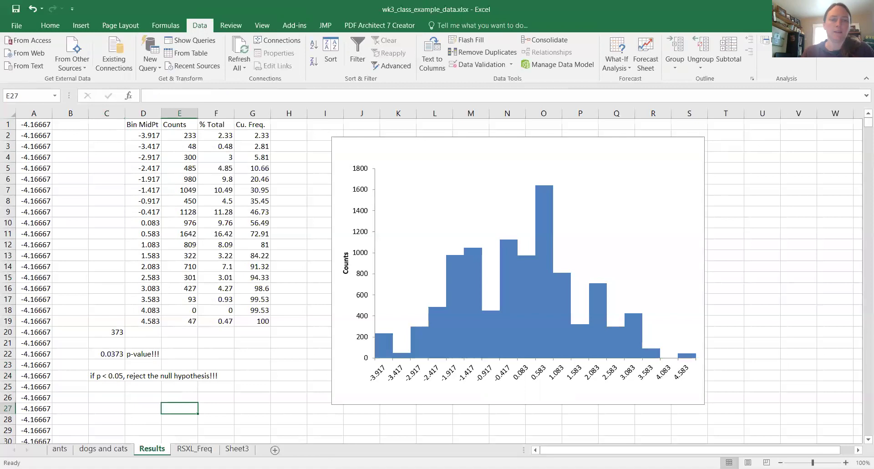